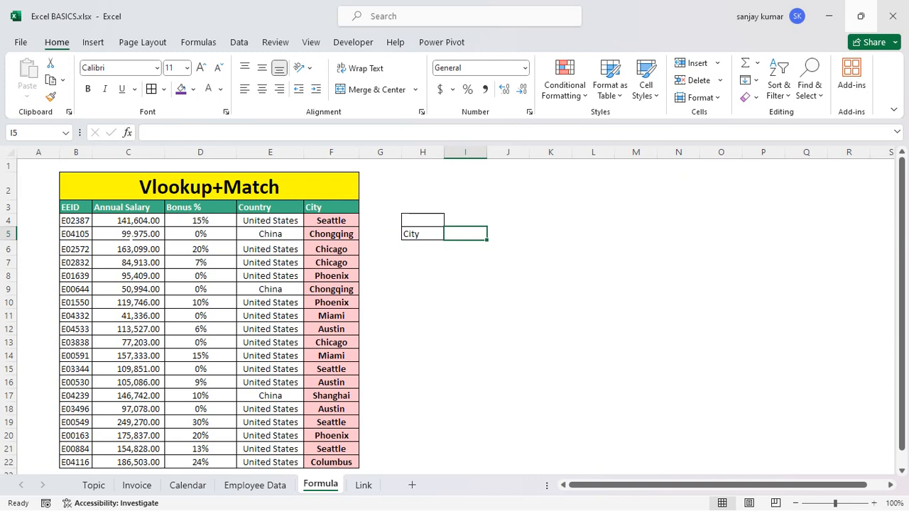
pyautogui.doubleClick(222, 187)
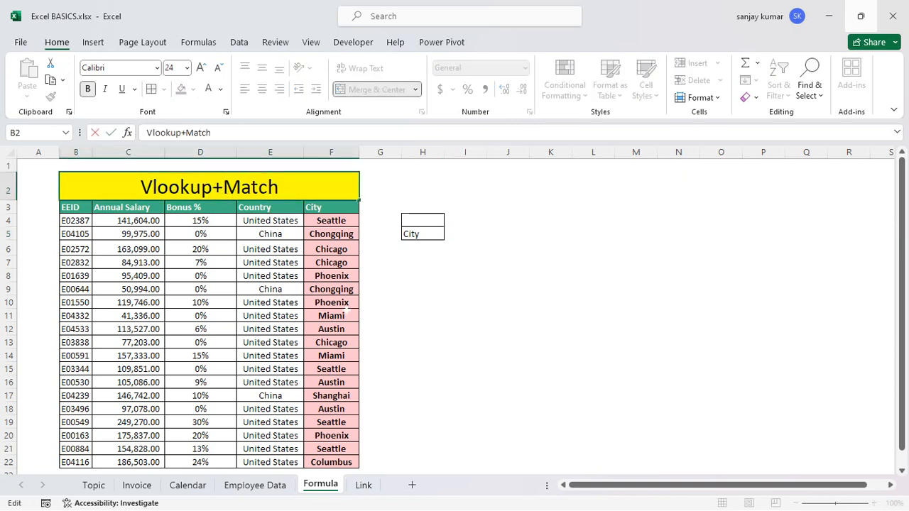
pyautogui.click(422, 316)
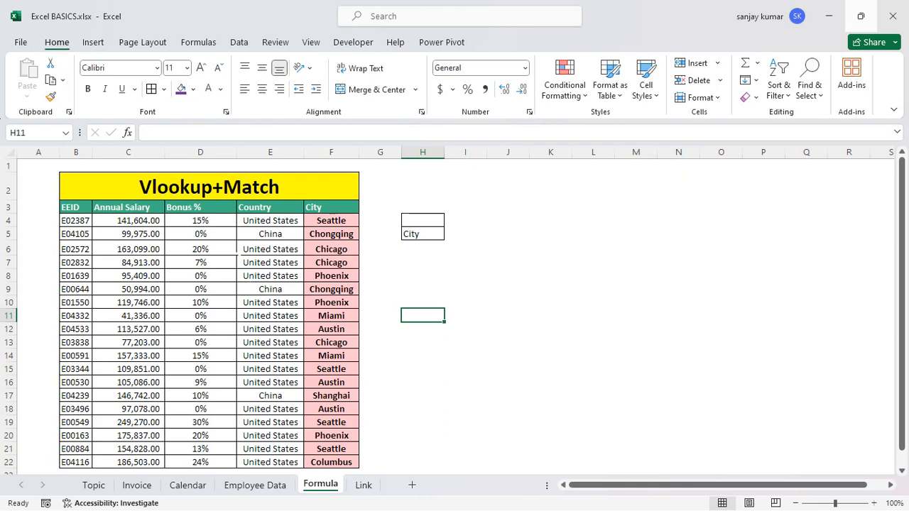
pyautogui.click(338, 221)
pyautogui.moveTo(339, 221); pyautogui.dragTo(332, 462)
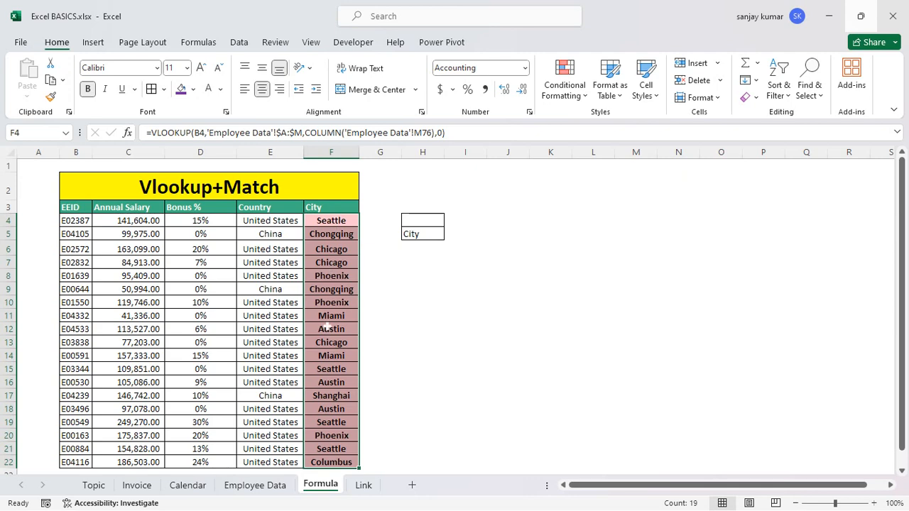
pyautogui.scroll(-1, 310, 300)
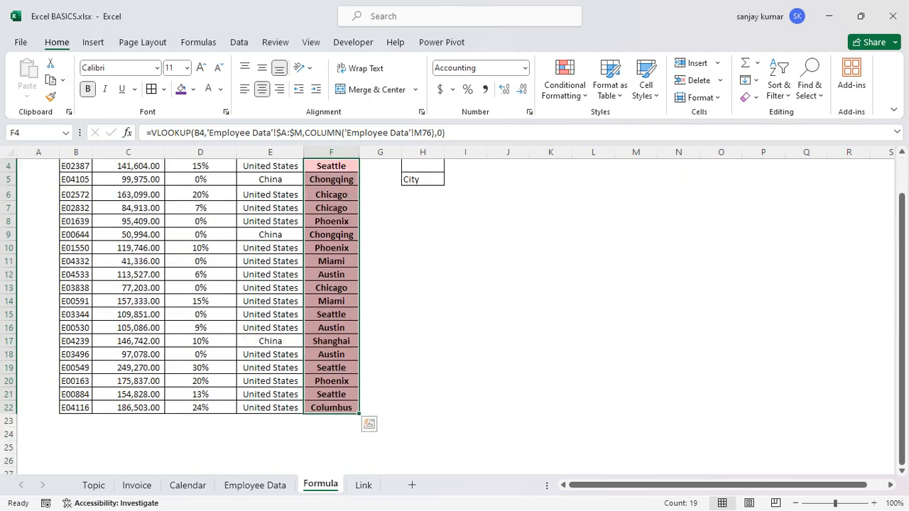
pyautogui.scroll(1, 454, 313)
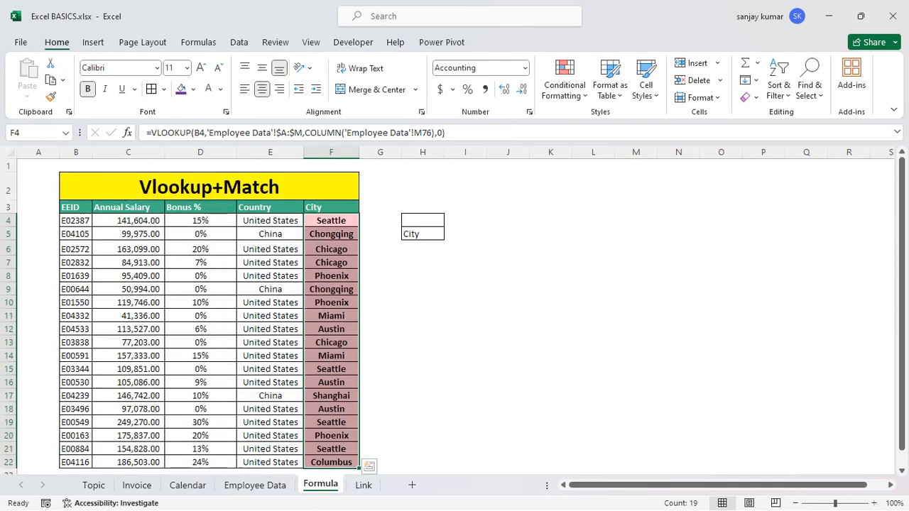
# Add a list validation to H4 with source =$B$4:$B$22 and choose the EEID from row 9 in it.
pyautogui.click(423, 220)
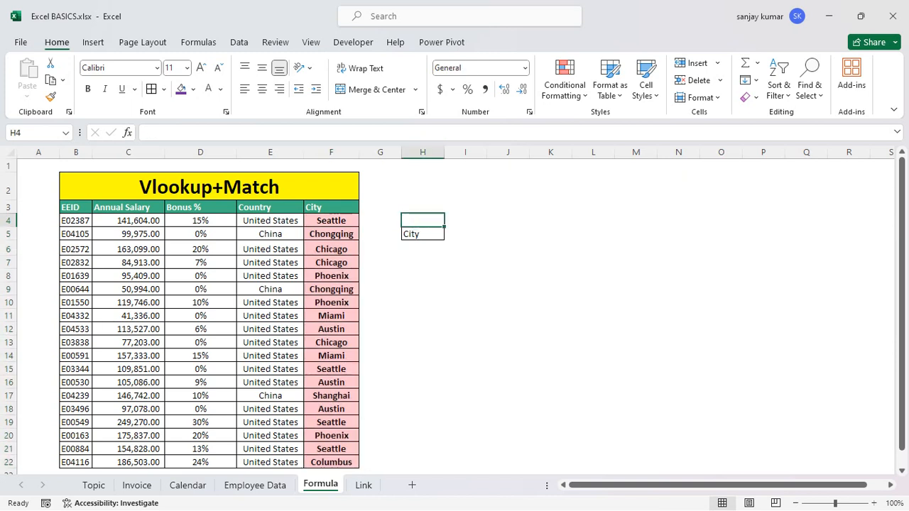
pyautogui.click(239, 42)
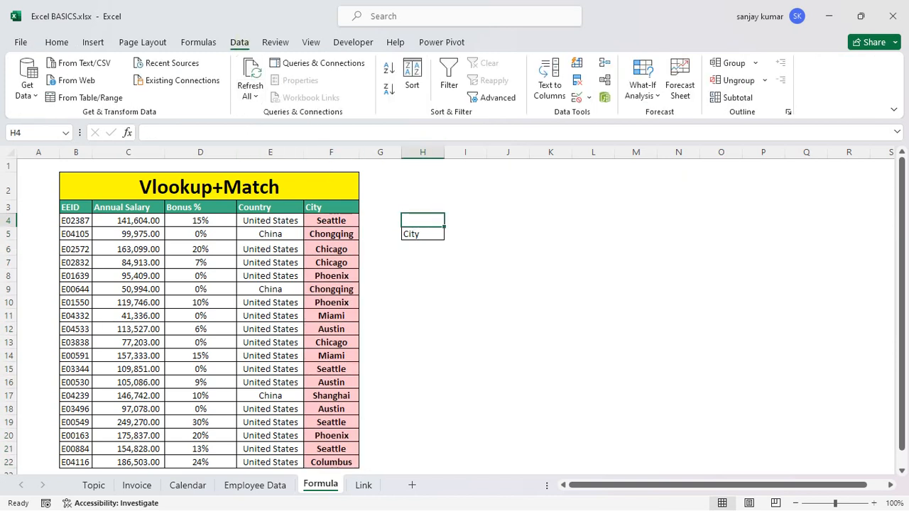
pyautogui.click(588, 98)
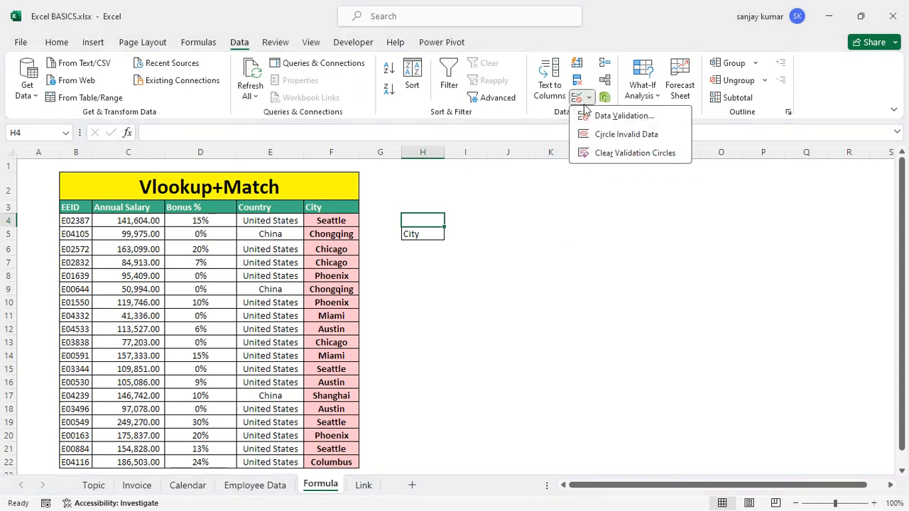
pyautogui.click(601, 116)
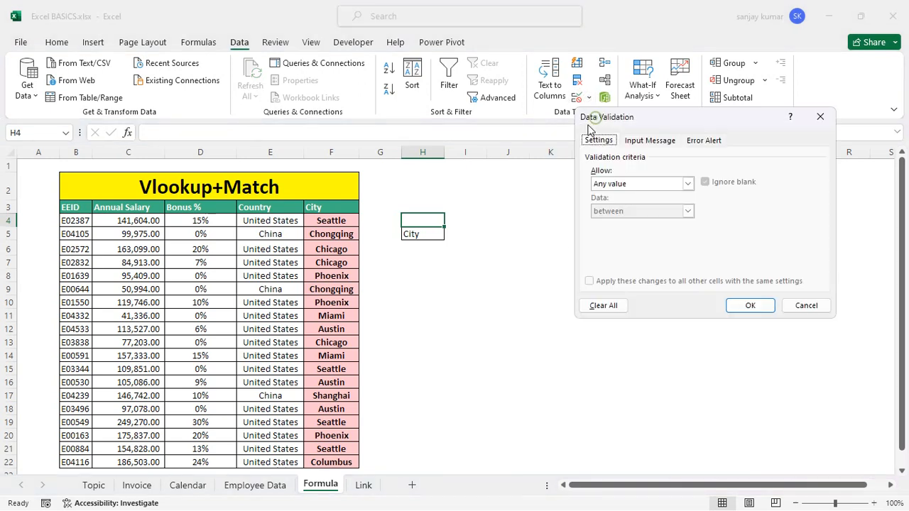
pyautogui.click(677, 189)
pyautogui.click(631, 222)
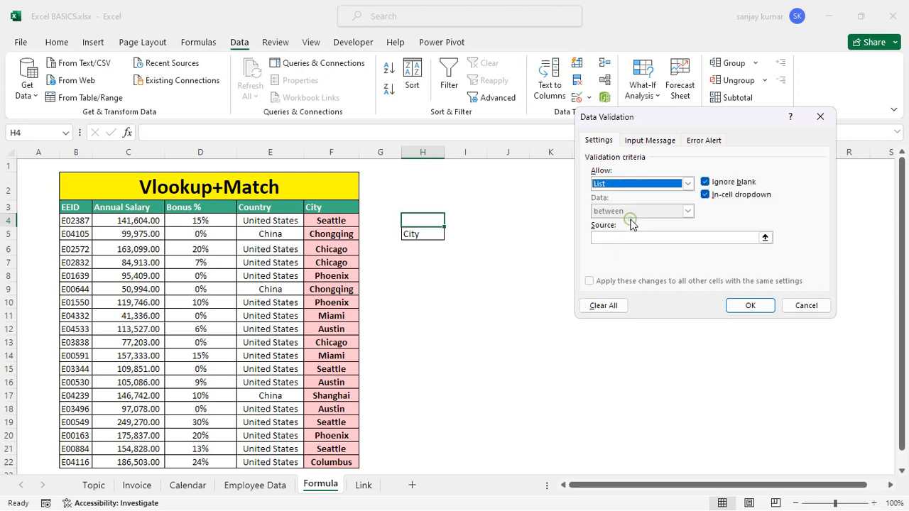
pyautogui.click(765, 237)
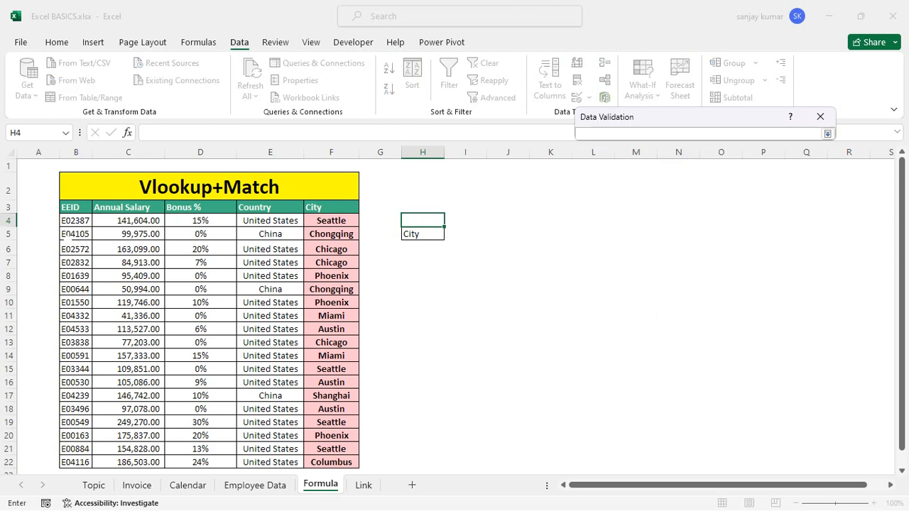
pyautogui.moveTo(68, 220); pyautogui.dragTo(89, 427)
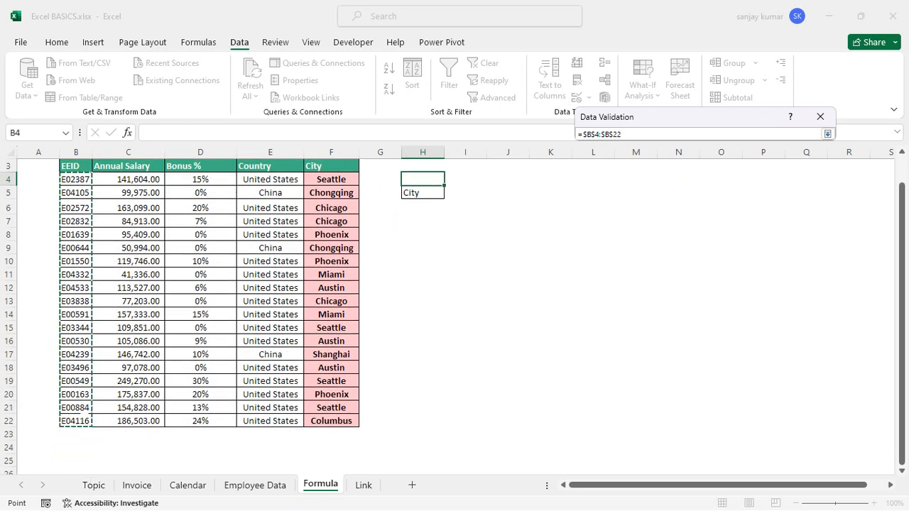
pyautogui.press('Return')
pyautogui.press('Return')
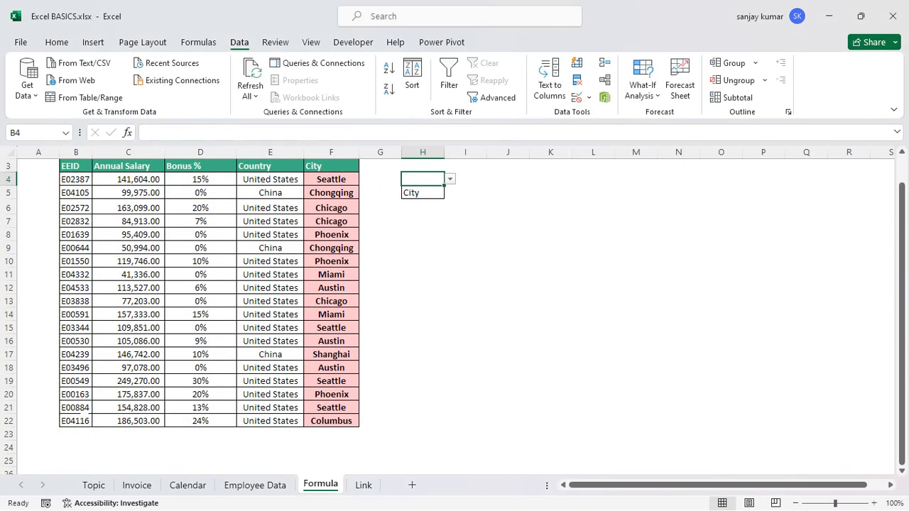
pyautogui.click(450, 179)
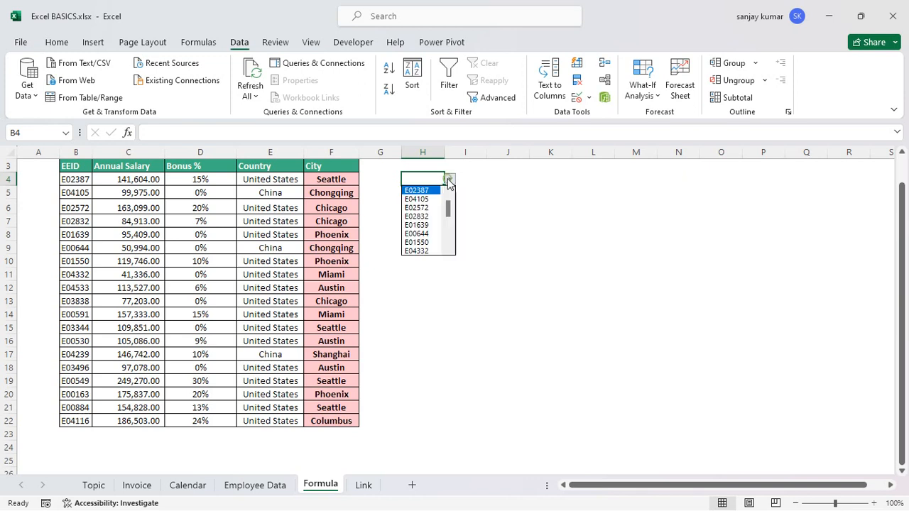
pyautogui.click(416, 236)
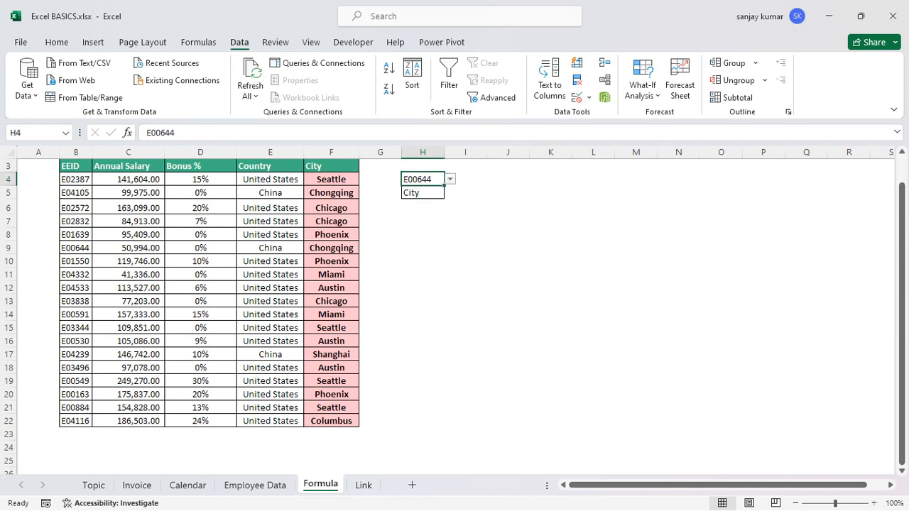
# Begin a VLOOKUP formula in I5 with H4 as lookup value, the named range Data as table and a nested MATCH as column index.
pyautogui.click(473, 192)
pyautogui.scroll(1, 469, 195)
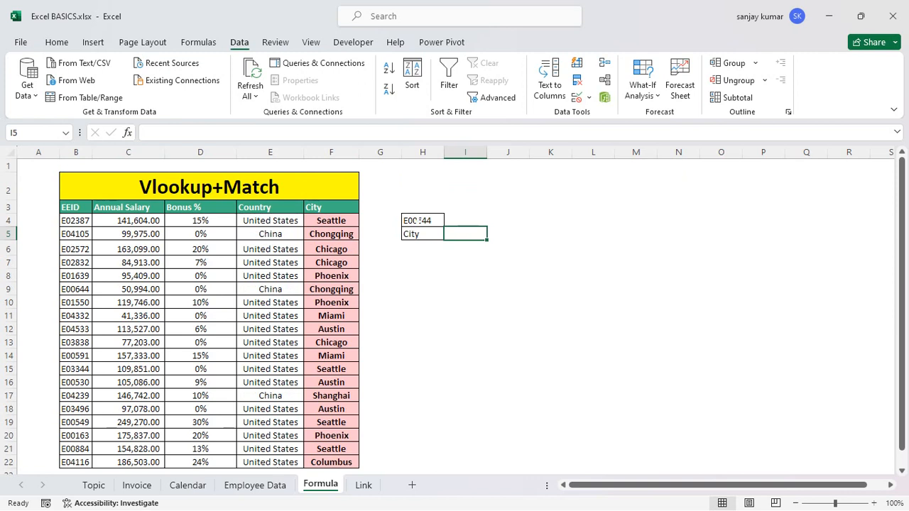
pyautogui.write('=')
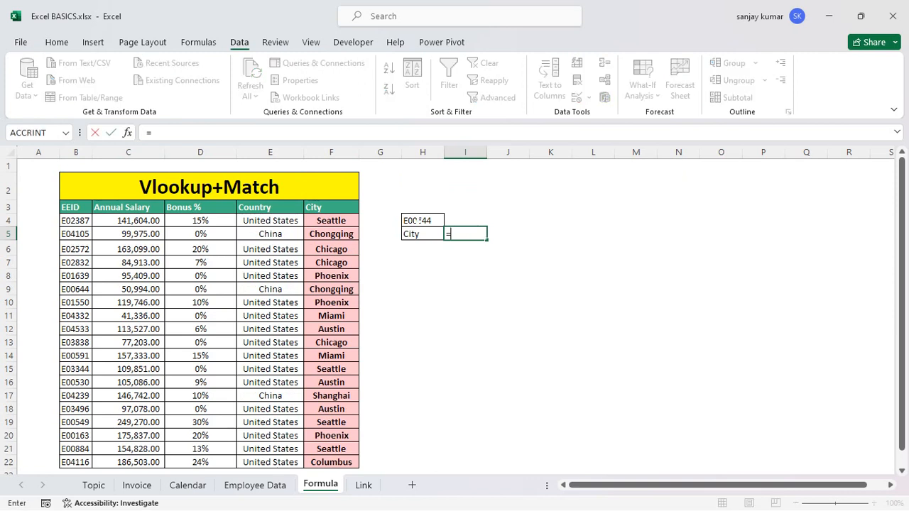
pyautogui.write('vl')
pyautogui.press('Tab')
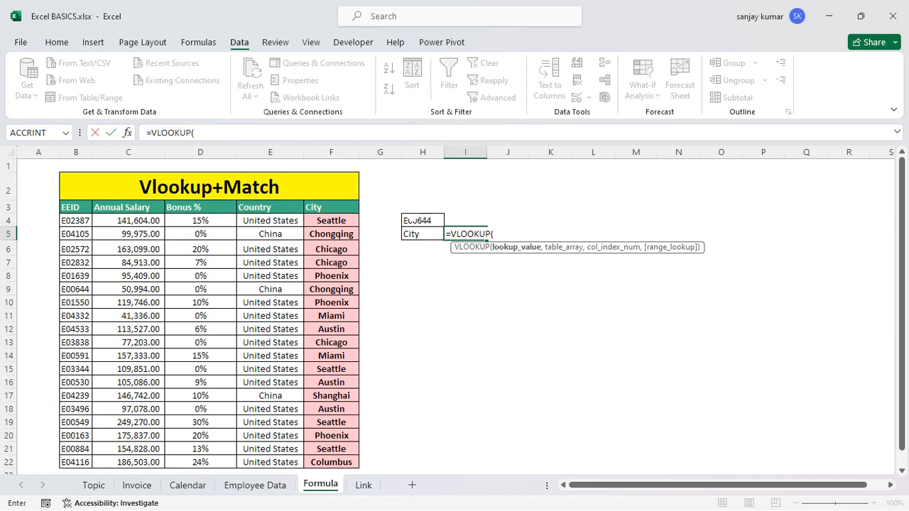
pyautogui.click(414, 221)
pyautogui.write(',')
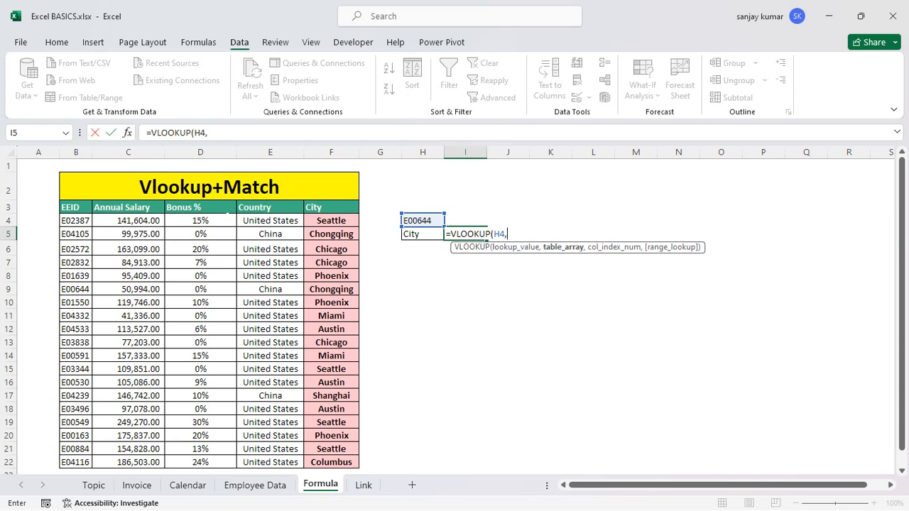
pyautogui.write('Data')
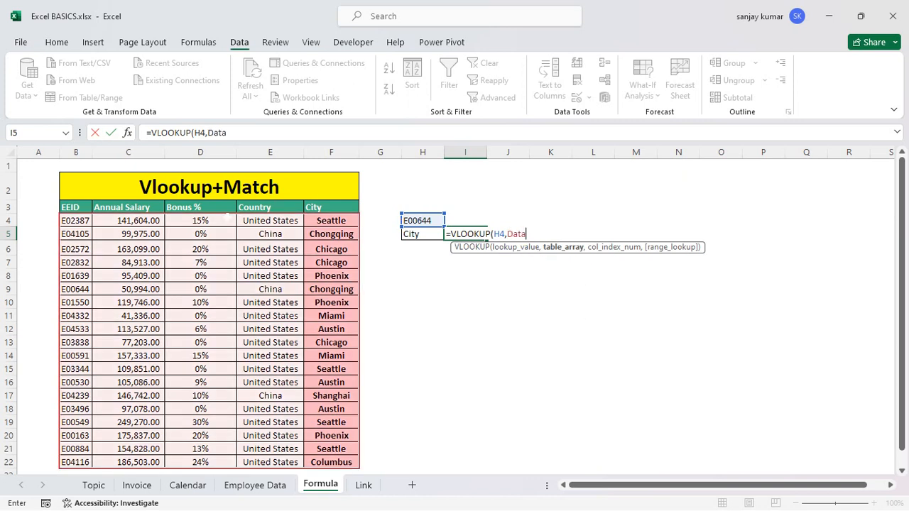
pyautogui.write(',')
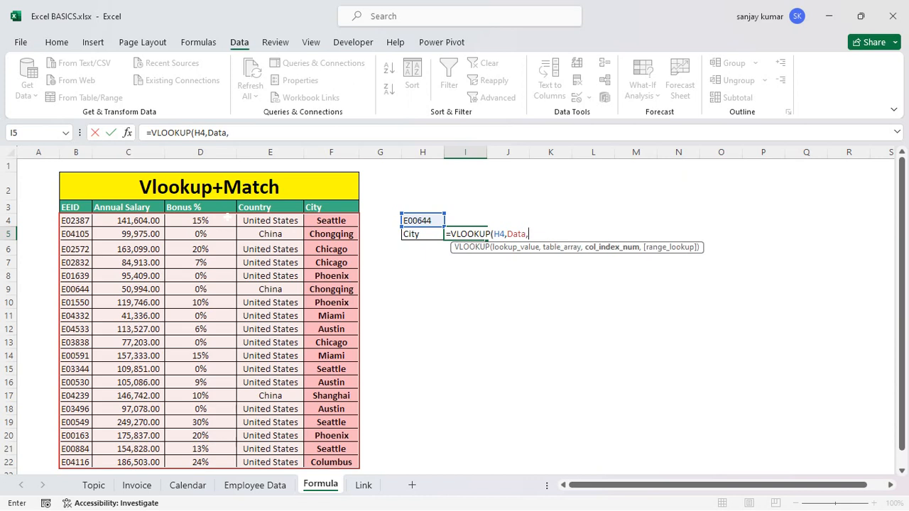
pyautogui.write('N')
pyautogui.press('BackSpace')
pyautogui.write('Match')
pyautogui.press('Tab')
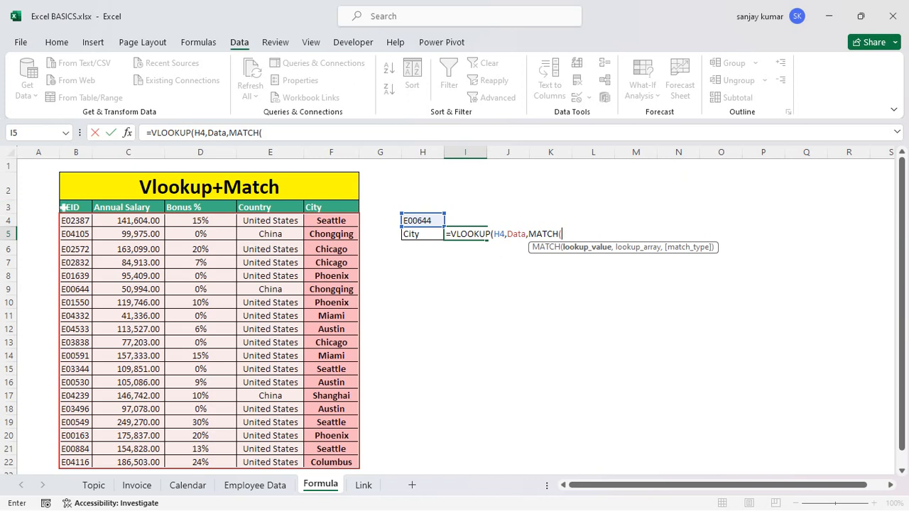
pyautogui.write('Hea')
pyautogui.press('Tab')
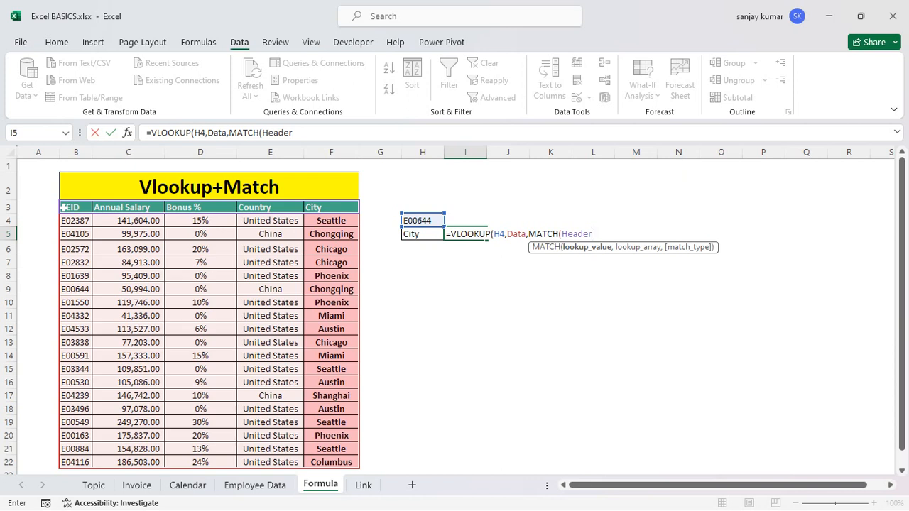
pyautogui.press('BackSpace')
pyautogui.press('BackSpace')
pyautogui.press('BackSpace')
pyautogui.press('BackSpace')
pyautogui.press('BackSpace')
pyautogui.press('BackSpace')
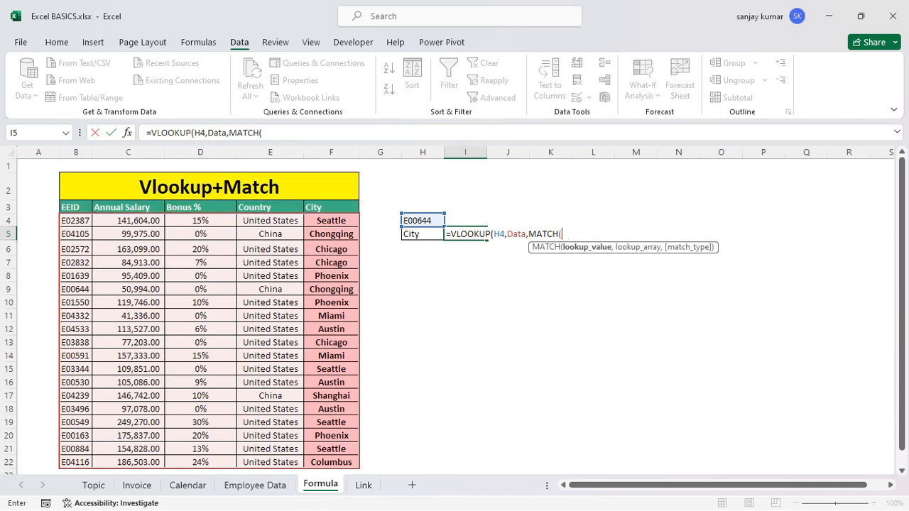
# Complete the I5 formula as =VLOOKUP(H4,Data,MATCH(H5,Header,0),0).
pyautogui.click(417, 234)
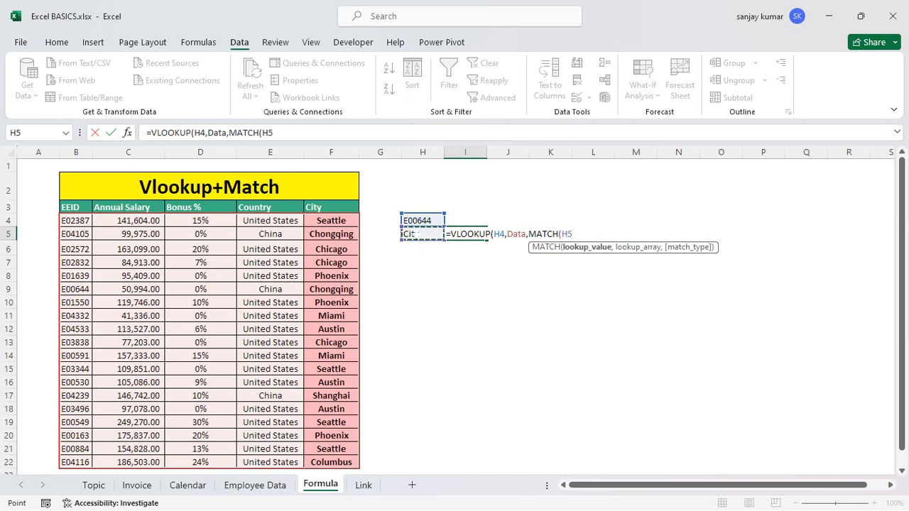
pyautogui.write(',Header')
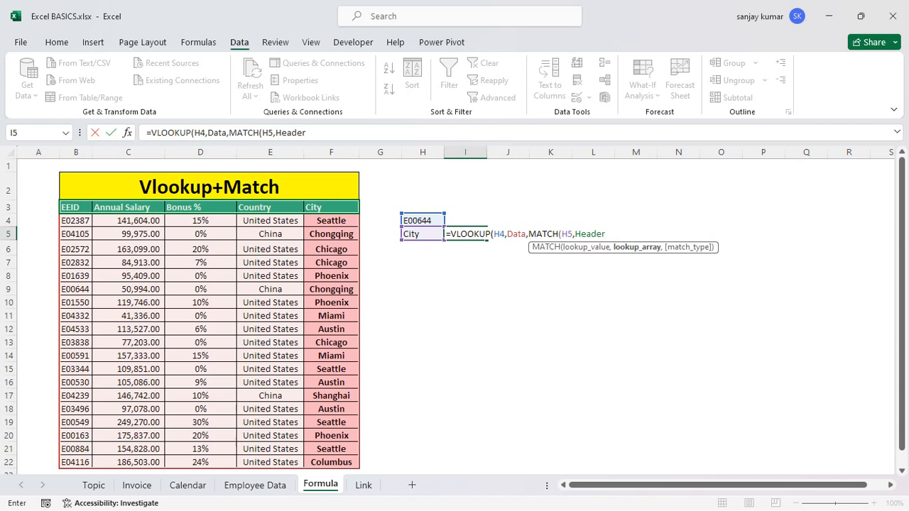
pyautogui.write(',')
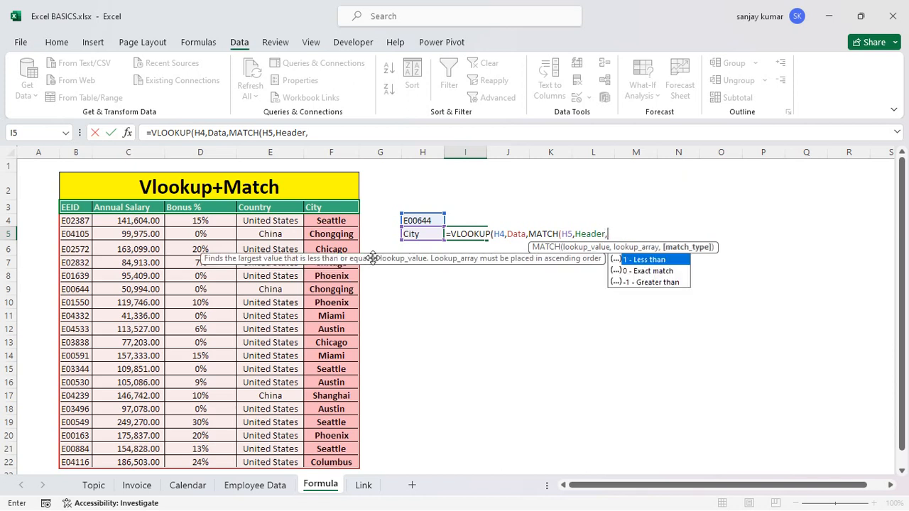
pyautogui.write('0),0')
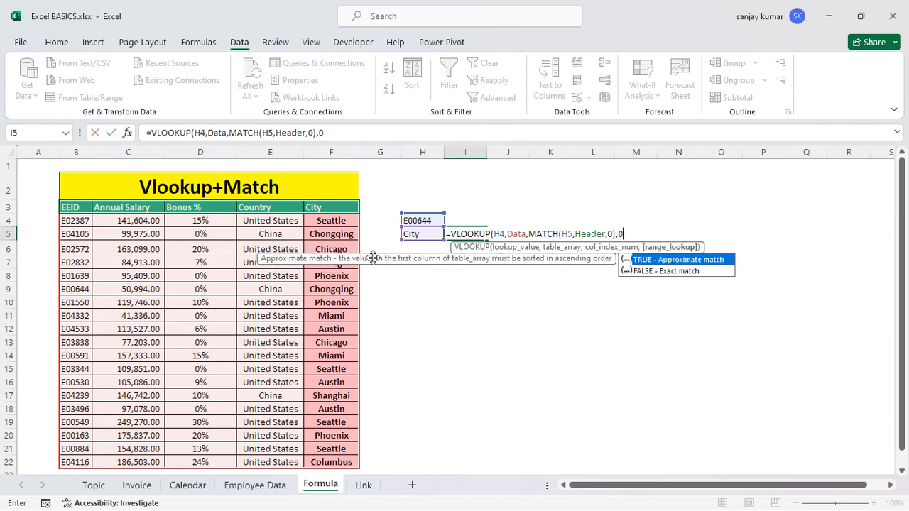
pyautogui.write(')')
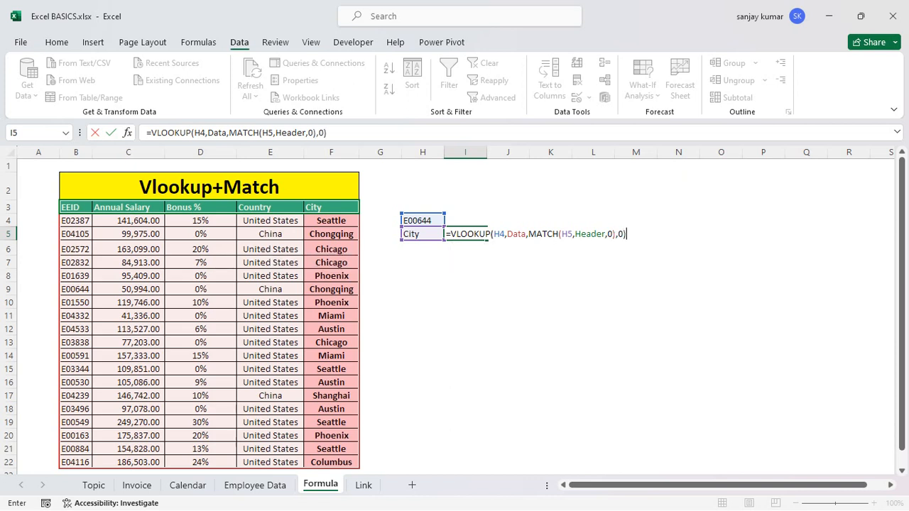
pyautogui.press('Return')
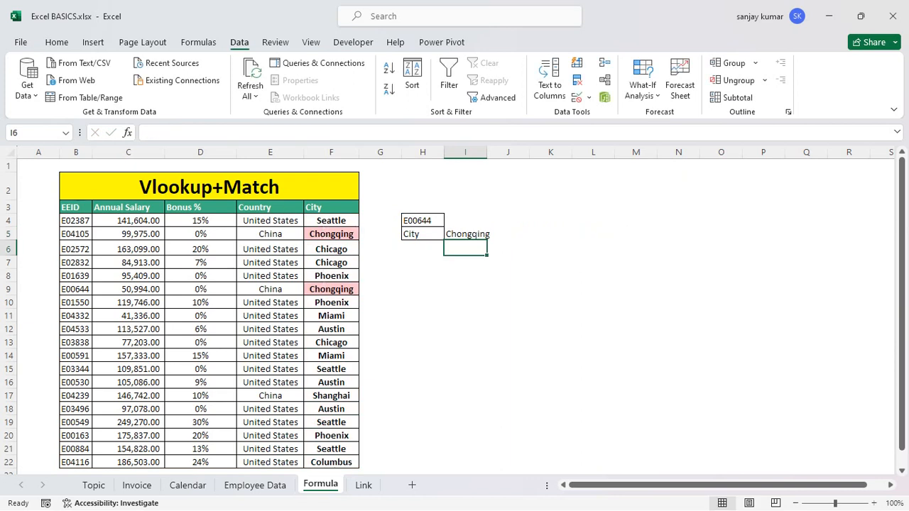
# Add a border around I5 and widen column I slightly to fit the city name.
pyautogui.click(466, 235)
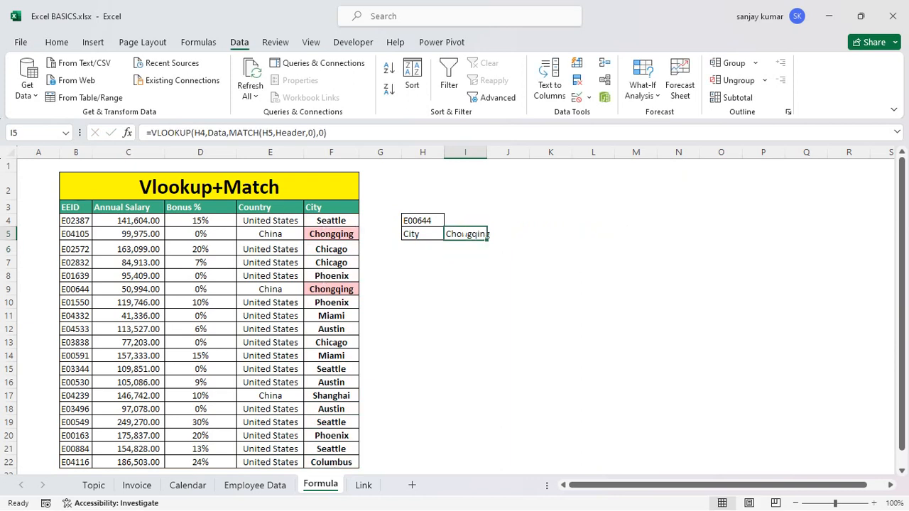
pyautogui.click(57, 42)
pyautogui.click(422, 314)
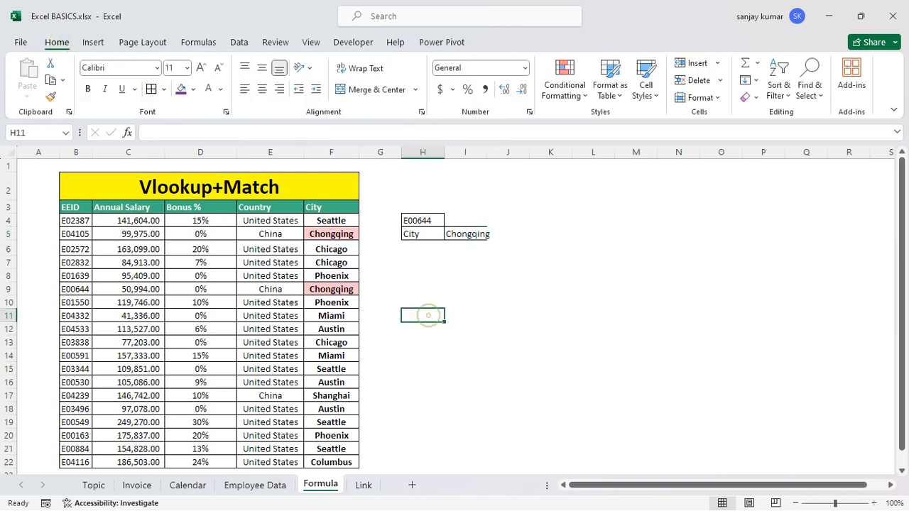
pyautogui.moveTo(487, 152); pyautogui.dragTo(493, 155)
# Test the lookup by setting H4 to the EEID from row 13 and after that to the one from row 20.
pyautogui.click(418, 220)
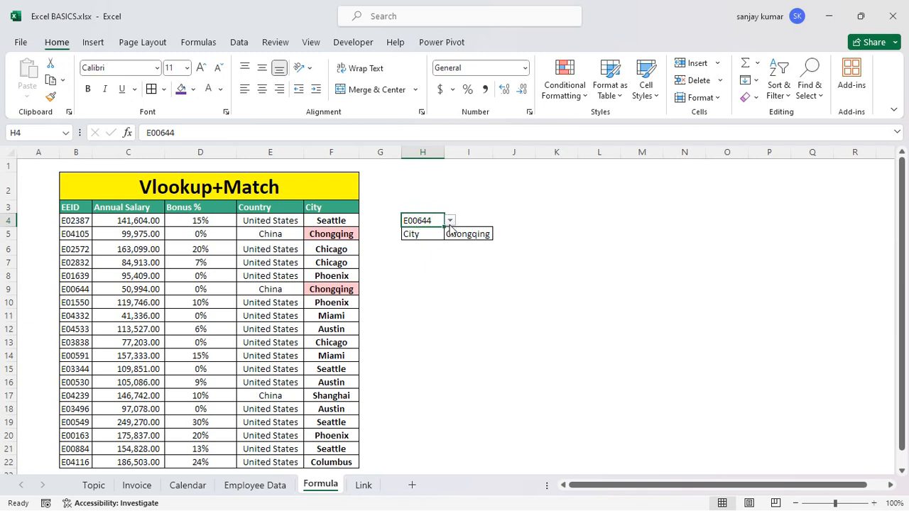
pyautogui.click(450, 222)
pyautogui.click(426, 266)
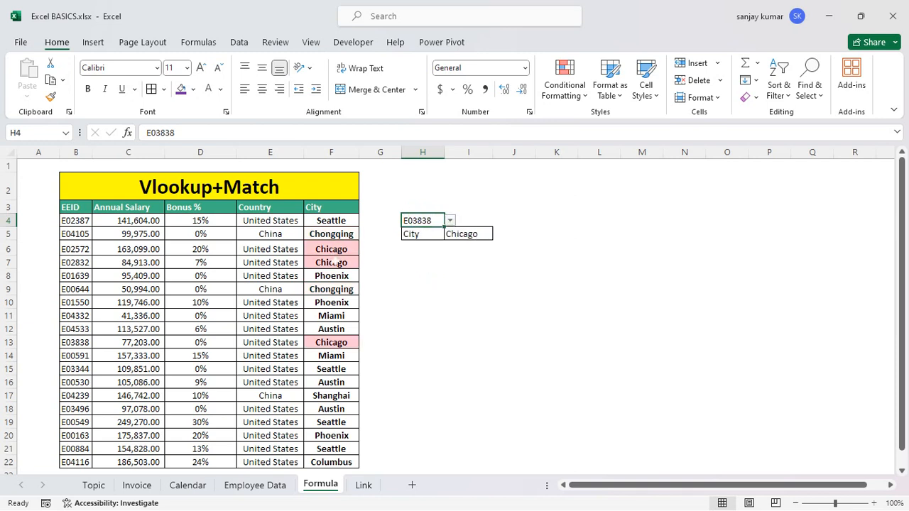
pyautogui.click(449, 221)
pyautogui.click(419, 292)
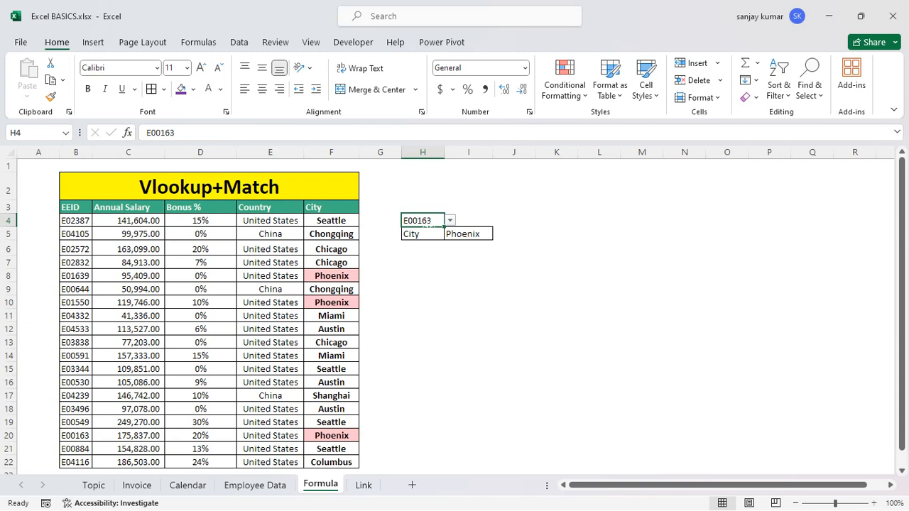
pyautogui.click(568, 91)
pyautogui.moveTo(572, 135)
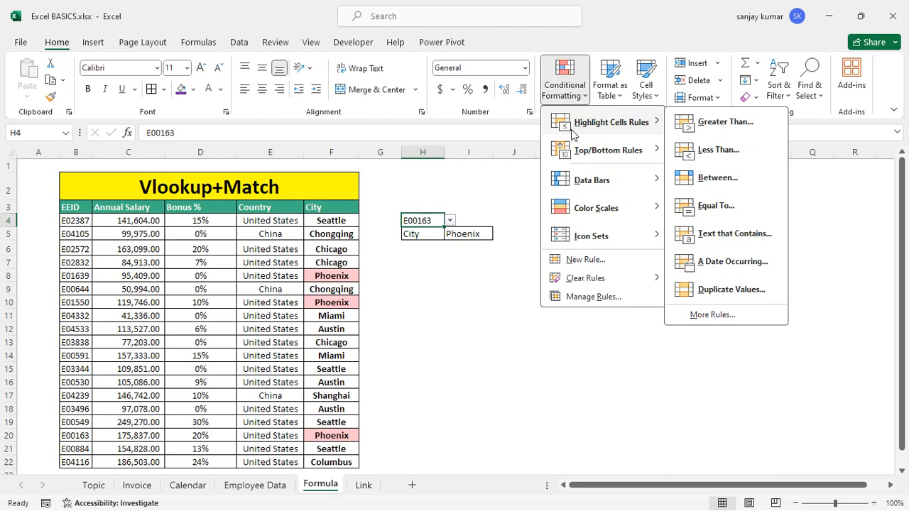
pyautogui.click(727, 241)
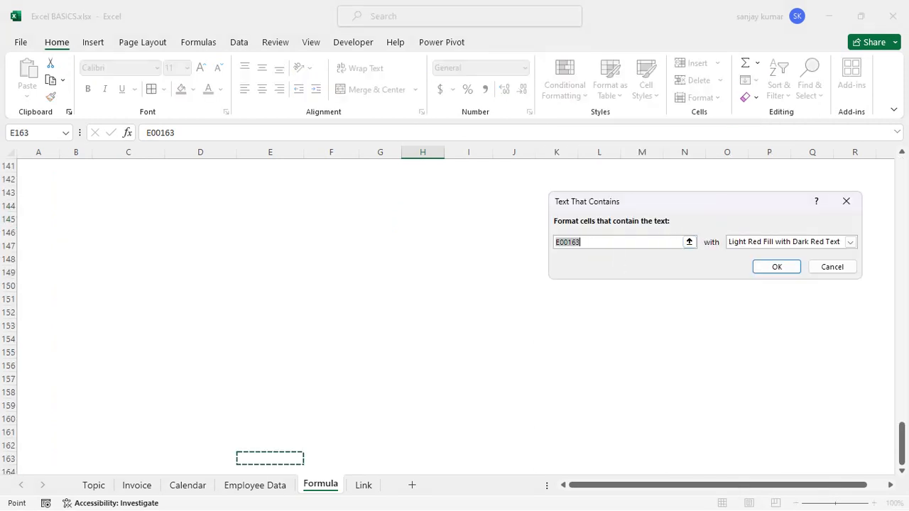
pyautogui.scroll(17, 455, 317)
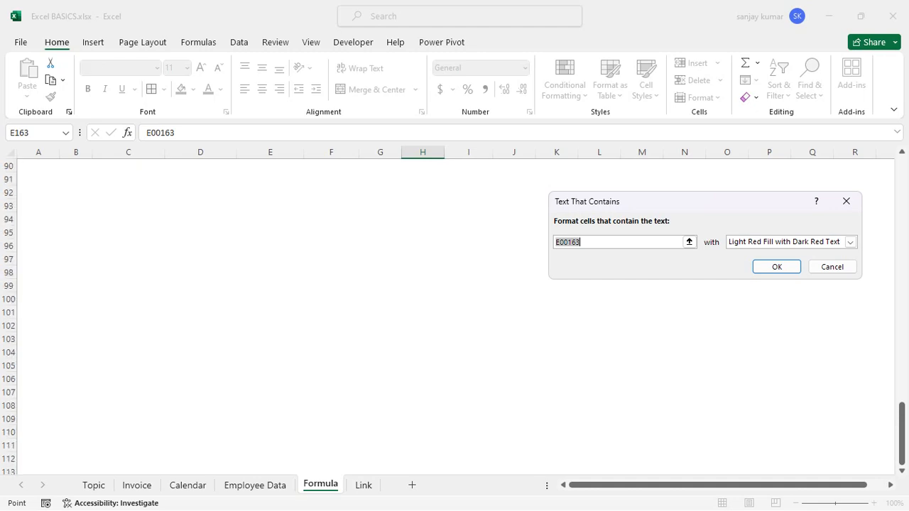
pyautogui.moveTo(902, 433); pyautogui.dragTo(902, 170)
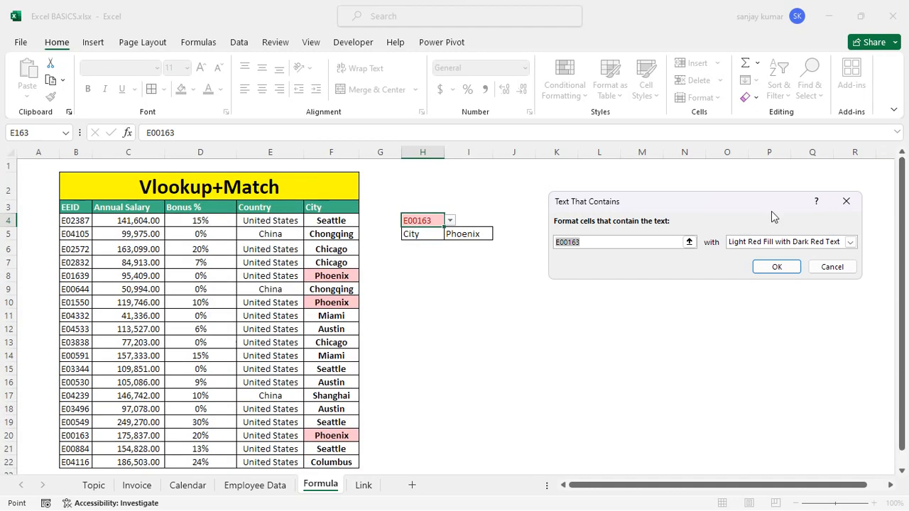
pyautogui.click(424, 220)
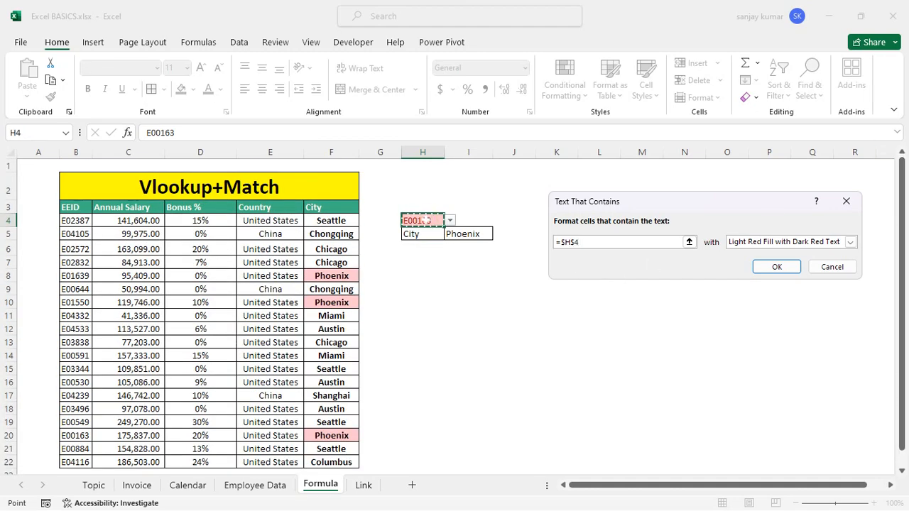
pyautogui.click(762, 270)
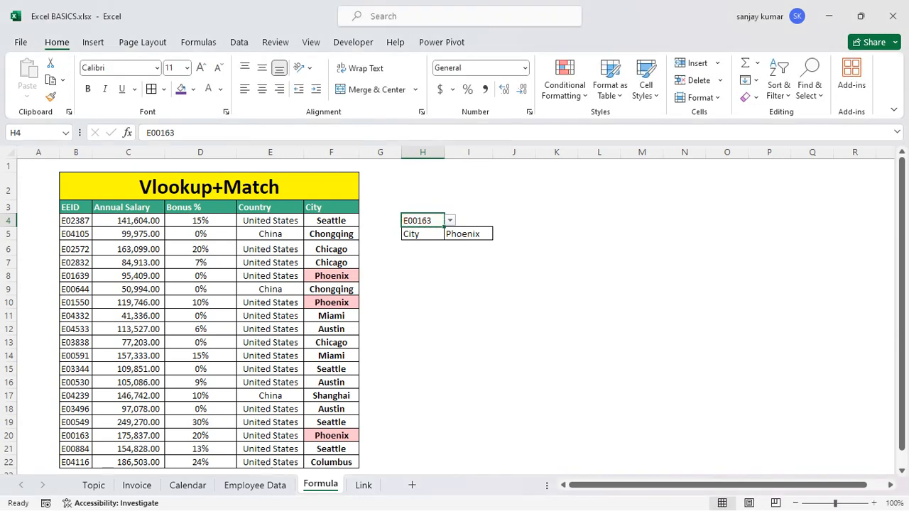
# Apply a Text That Contains conditional format to B4:B22 referencing =$H$4, with Light Red Fill with Dark Red Text.
pyautogui.moveTo(76, 221); pyautogui.dragTo(80, 420)
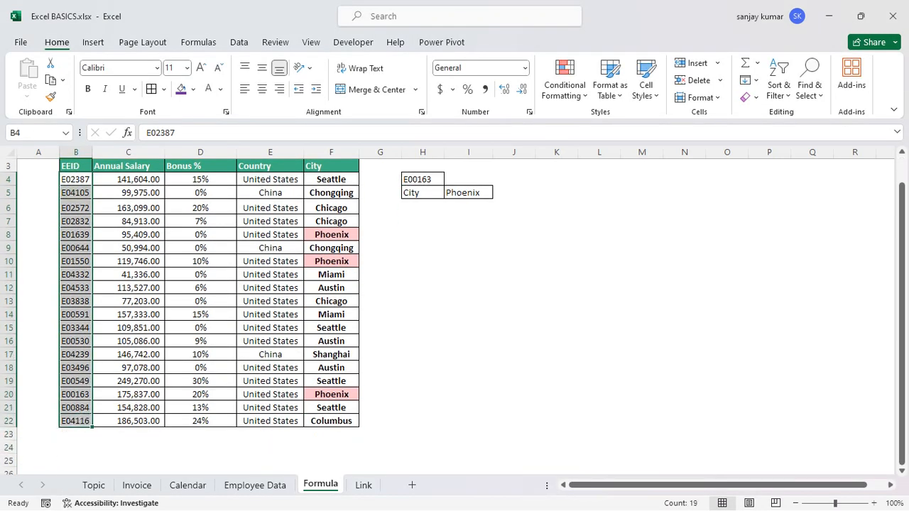
pyautogui.click(579, 93)
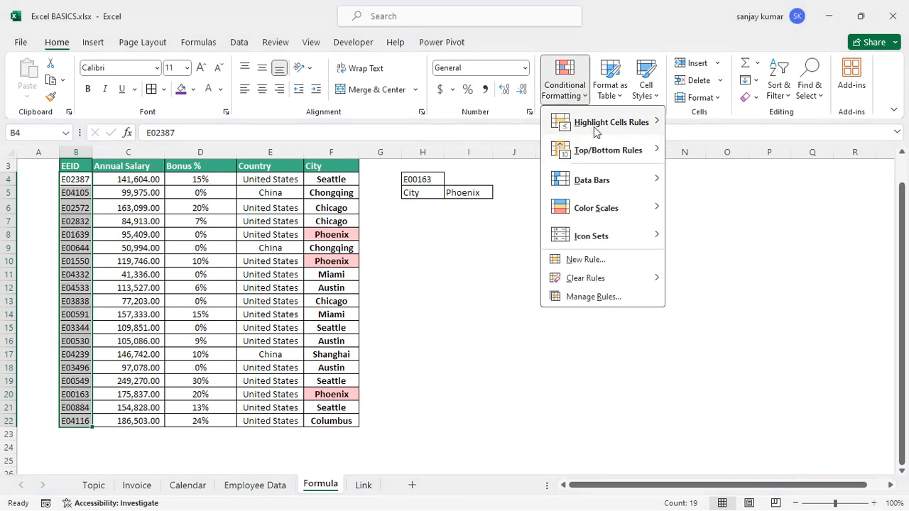
pyautogui.moveTo(609, 129)
pyautogui.click(733, 236)
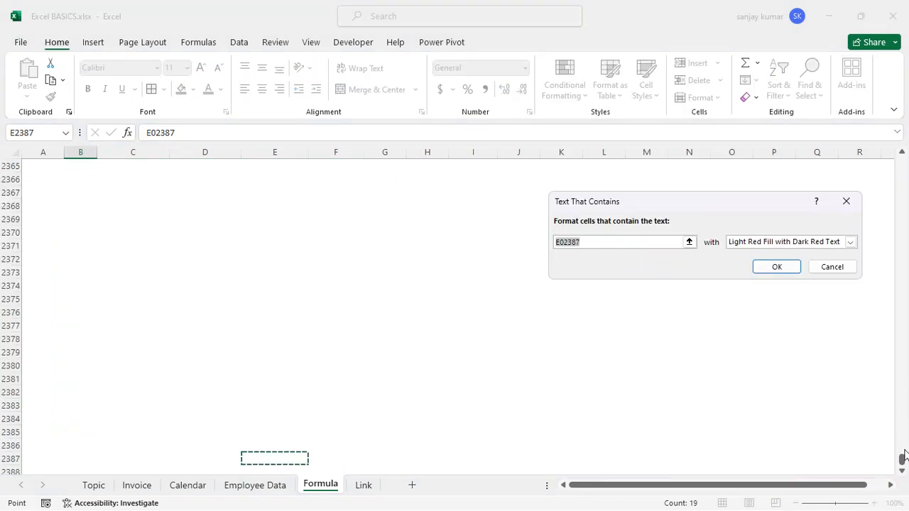
pyautogui.moveTo(902, 460); pyautogui.dragTo(906, 110)
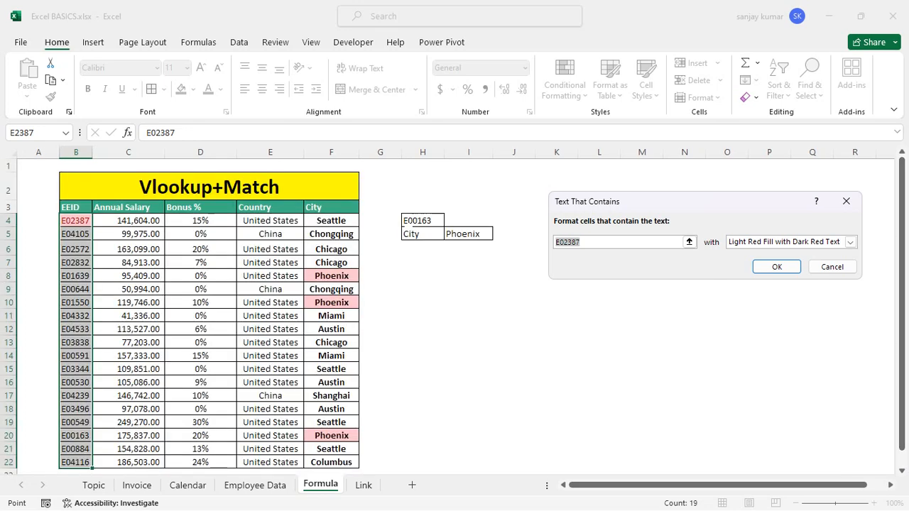
pyautogui.click(413, 220)
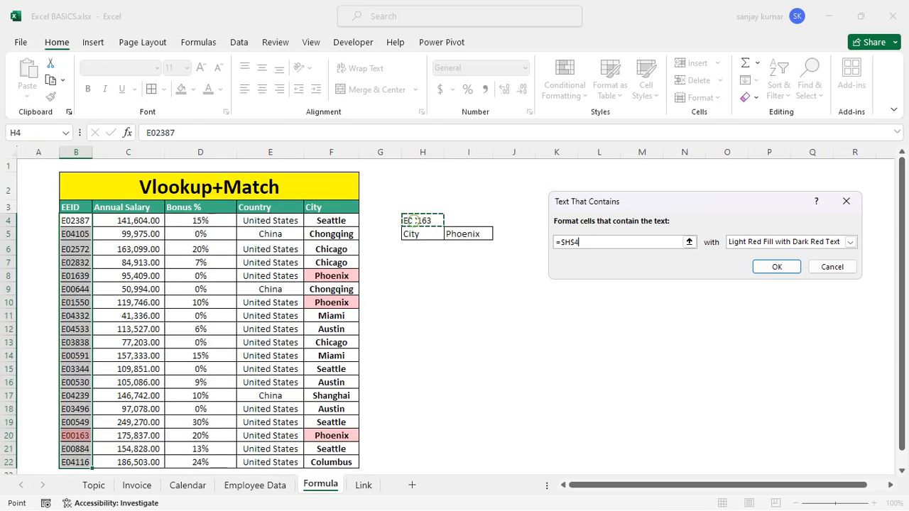
pyautogui.click(774, 268)
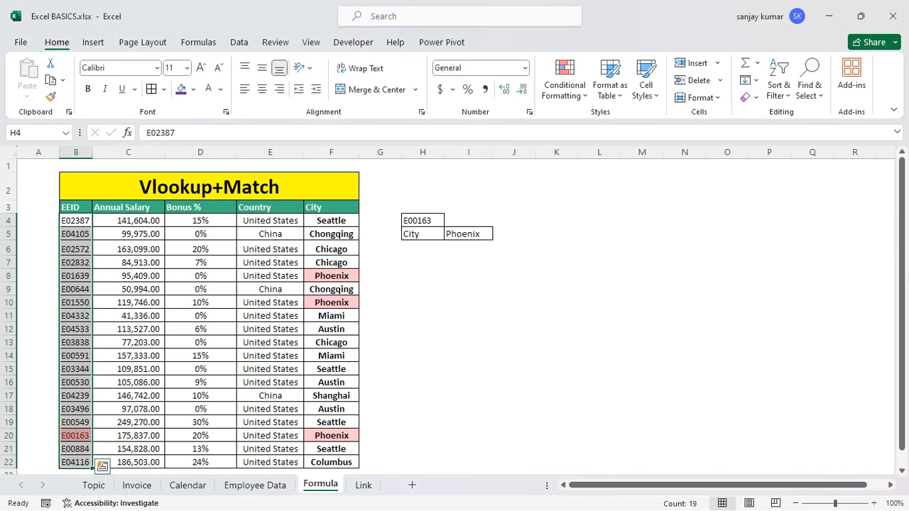
# Make the highlighted EEID in cell B20 bold.
pyautogui.scroll(-2, 423, 381)
pyautogui.click(422, 381)
pyautogui.scroll(2, 423, 380)
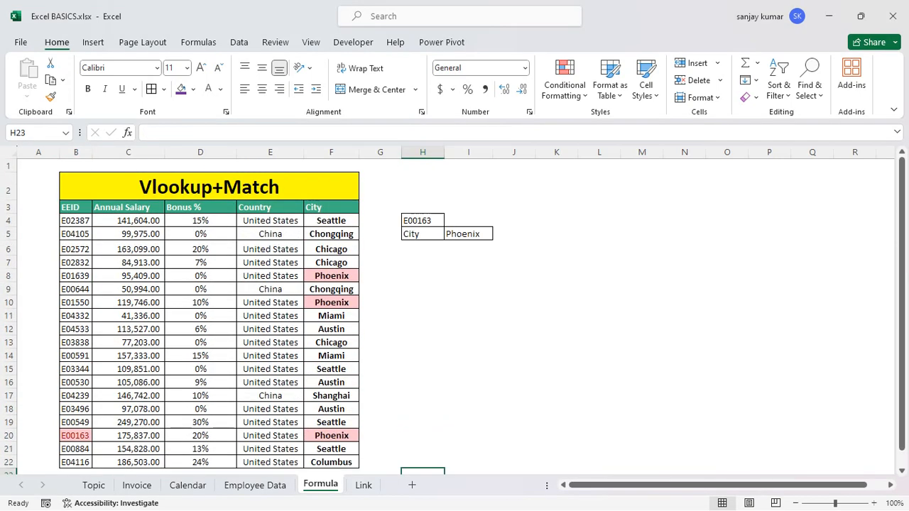
pyautogui.click(84, 439)
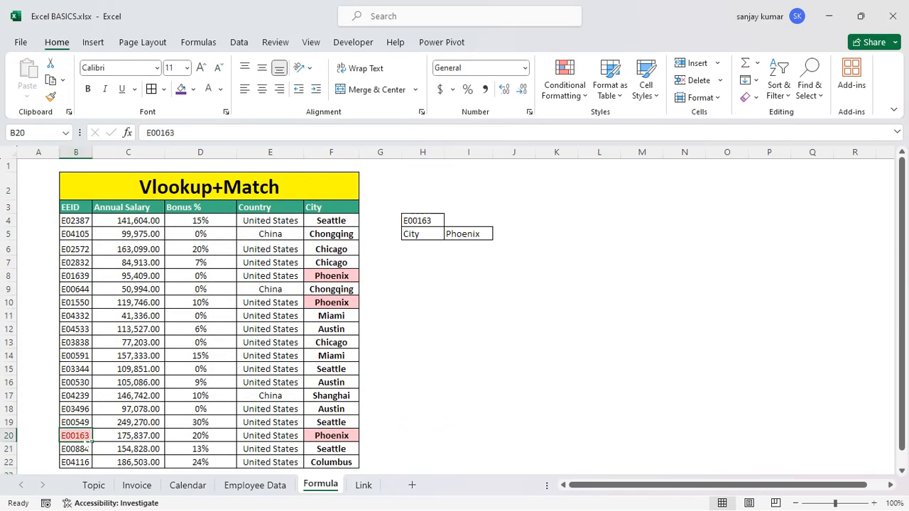
pyautogui.hotkey('ctrl', 'b')
# Examine how the EEID chosen in H4 and the formula in I5 relate to the EEIDs in column B and the city in F20.
pyautogui.click(431, 221)
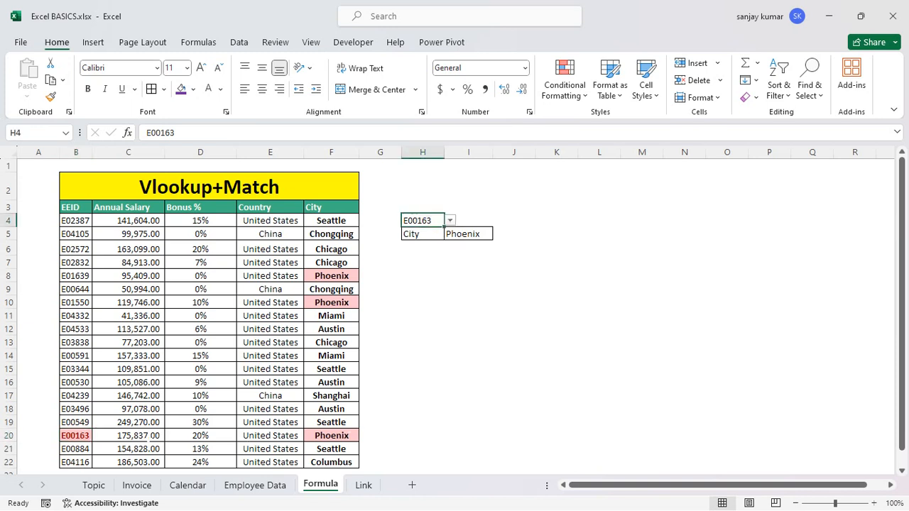
pyautogui.click(344, 437)
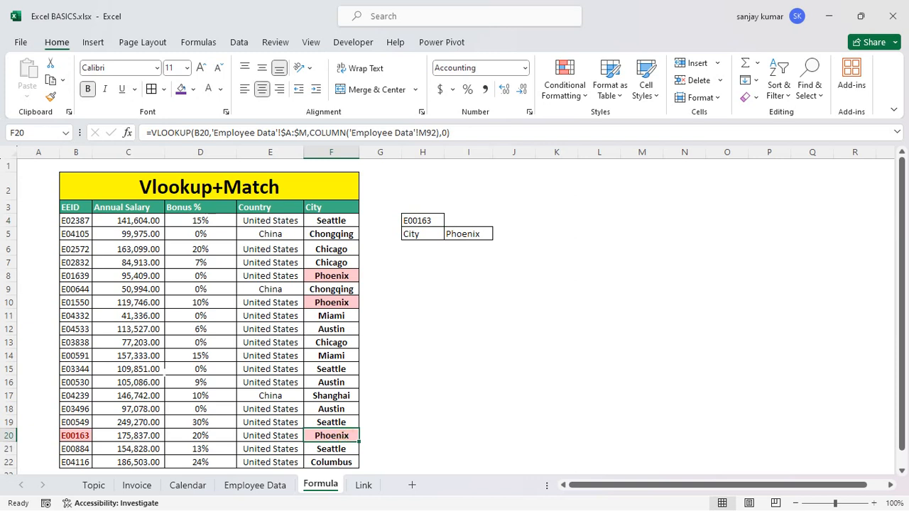
pyautogui.click(424, 220)
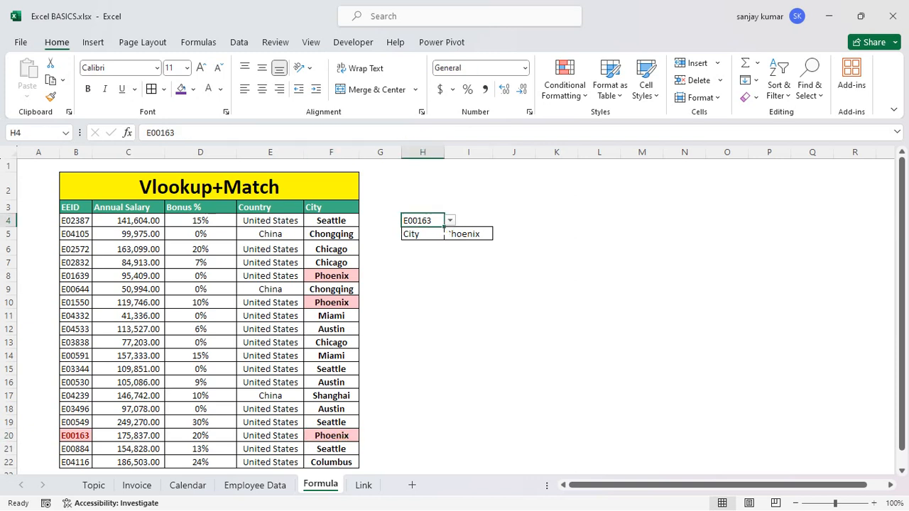
pyautogui.click(450, 220)
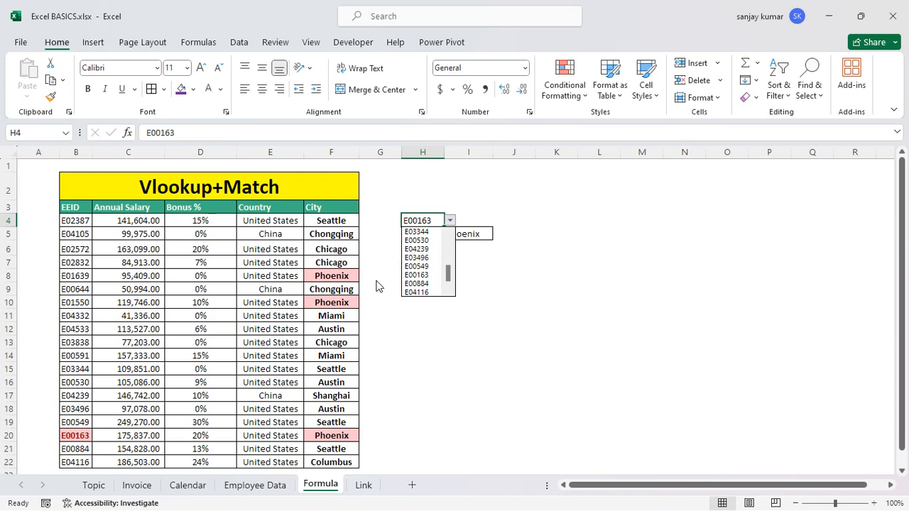
pyautogui.click(79, 144)
pyautogui.click(78, 152)
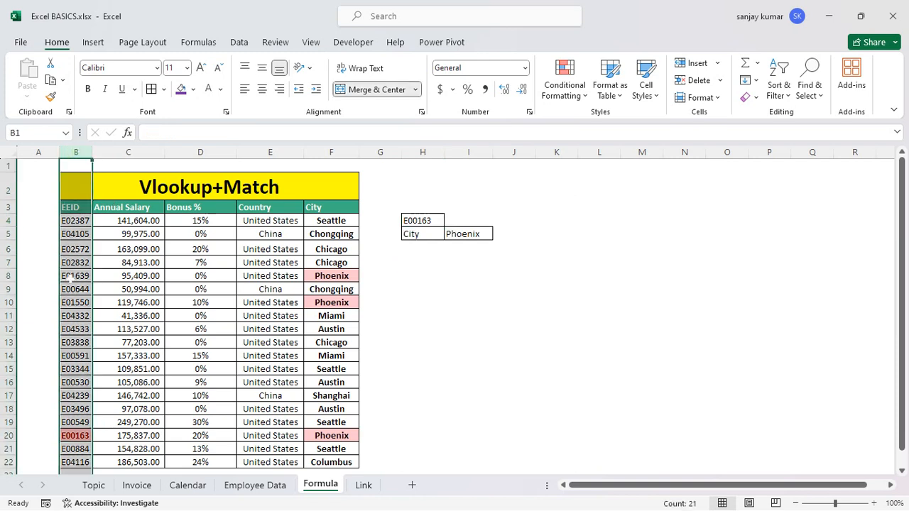
pyautogui.click(428, 221)
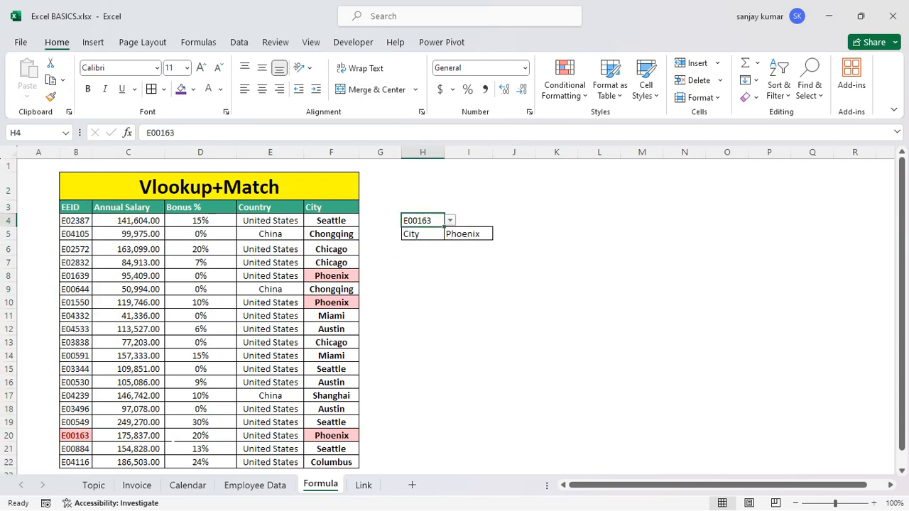
pyautogui.click(469, 234)
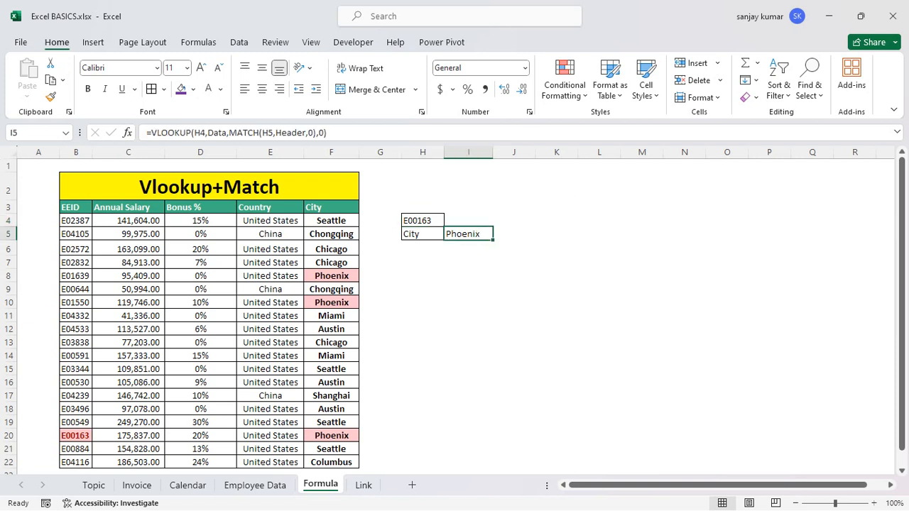
# Set H4 to the EEID from row 22 and check the highlighting in the table's last row.
pyautogui.click(430, 220)
pyautogui.click(450, 221)
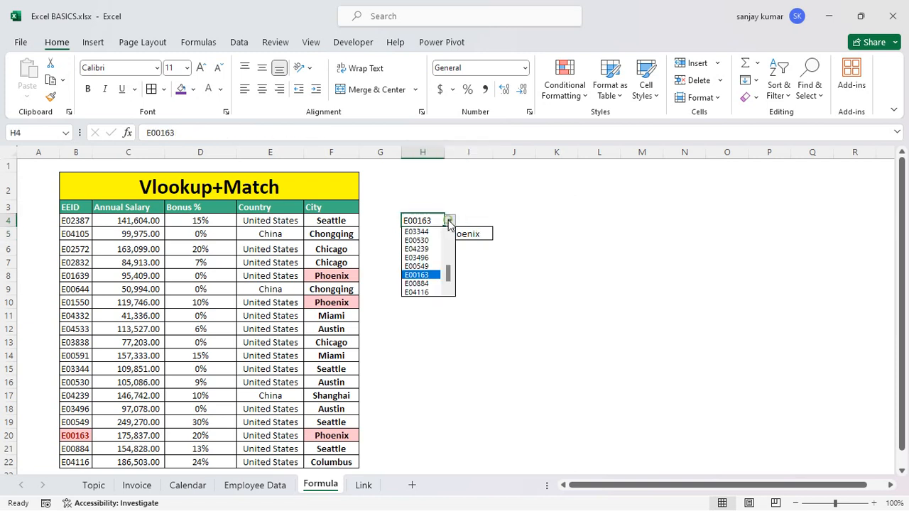
pyautogui.click(427, 292)
pyautogui.scroll(-2, 426, 292)
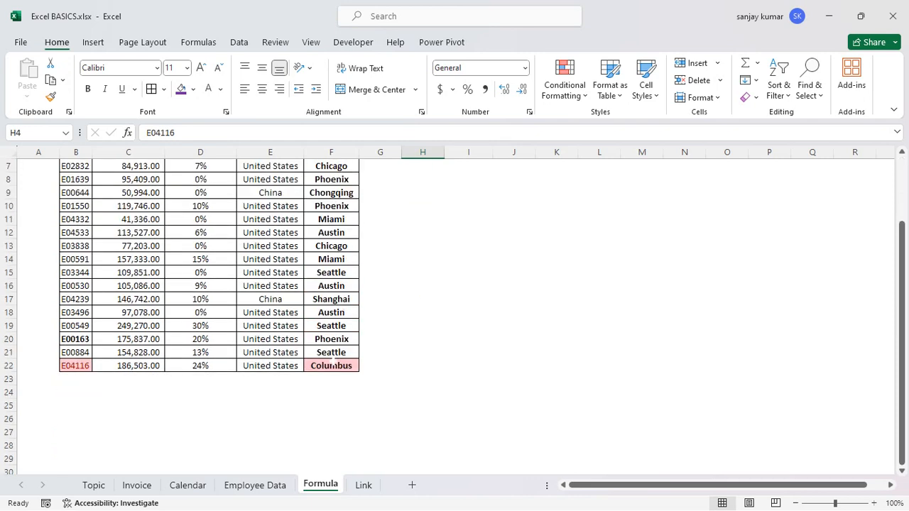
pyautogui.scroll(2, 426, 292)
pyautogui.scroll(-1, 427, 292)
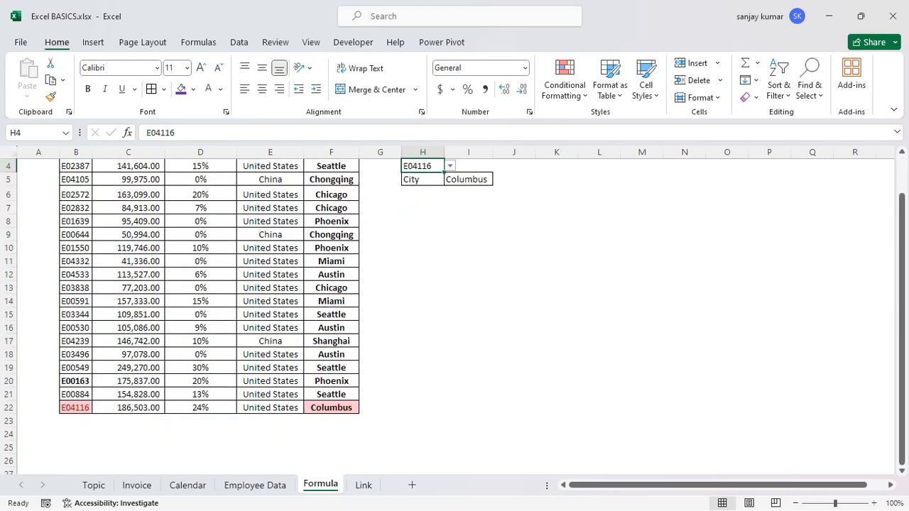
pyautogui.scroll(1, 426, 292)
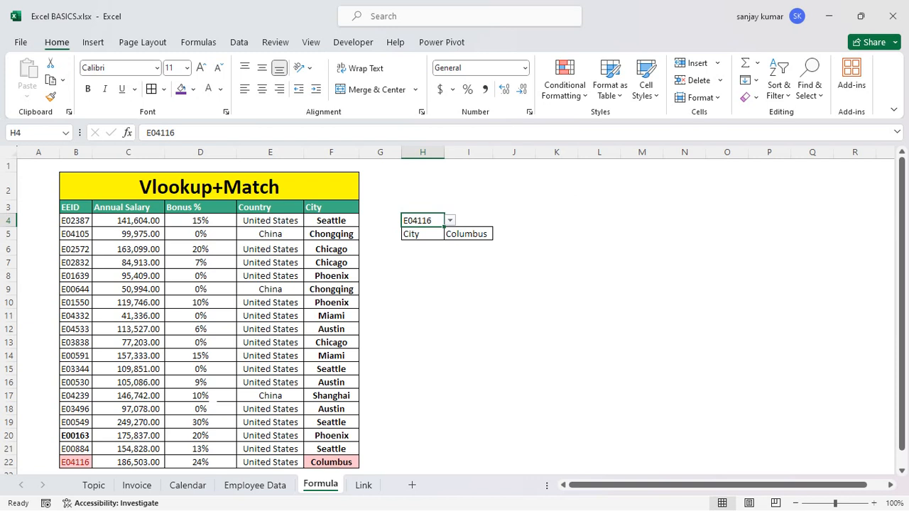
# Set H4 to the EEID from row 7 and make that EEID bold in B7.
pyautogui.click(450, 220)
pyautogui.scroll(-4, 434, 263)
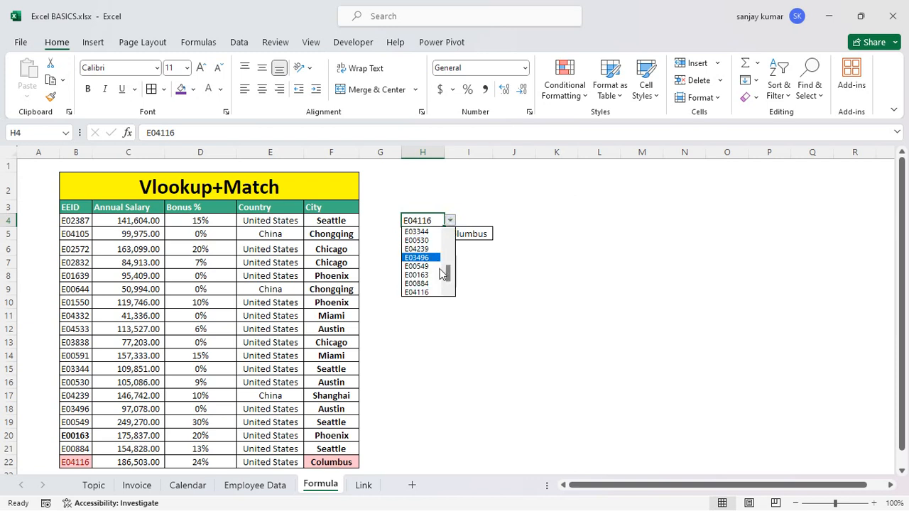
pyautogui.scroll(5, 433, 263)
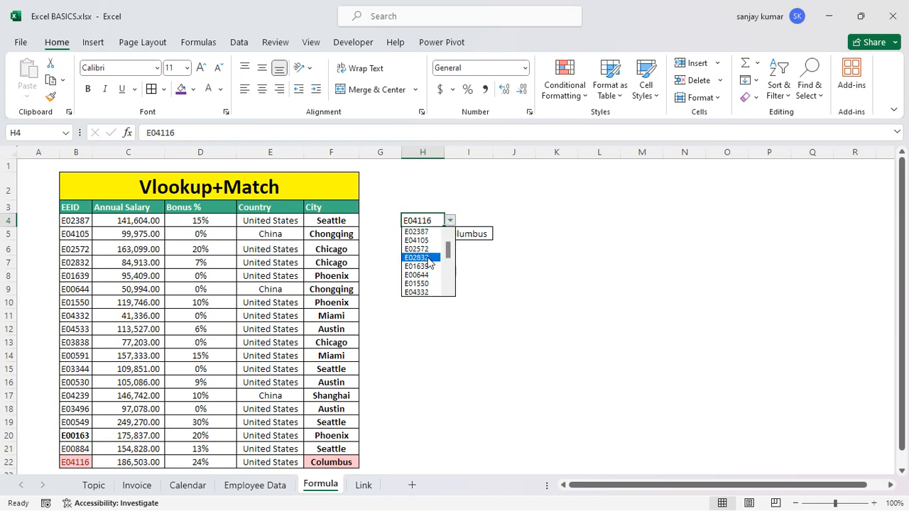
pyautogui.click(427, 256)
pyautogui.click(74, 262)
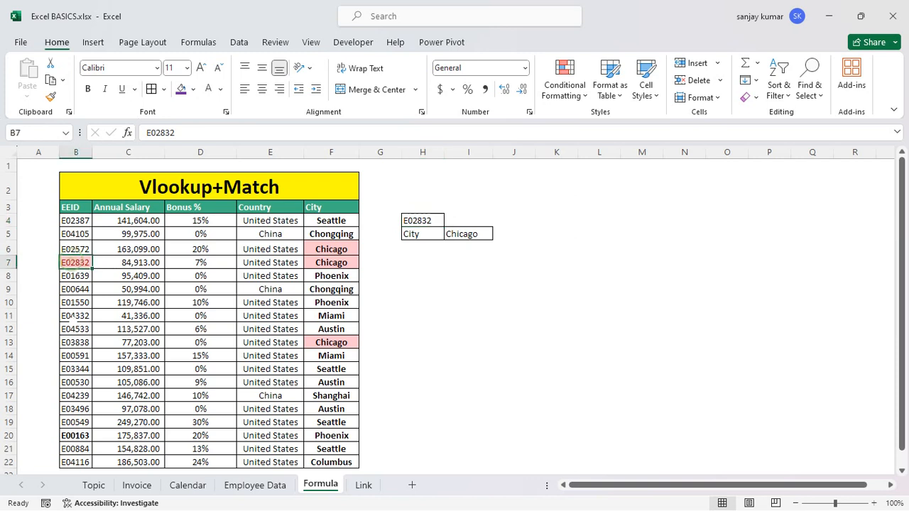
pyautogui.hotkey('ctrl', 'b')
pyautogui.moveTo(93, 221); pyautogui.dragTo(85, 342)
pyautogui.click(309, 250)
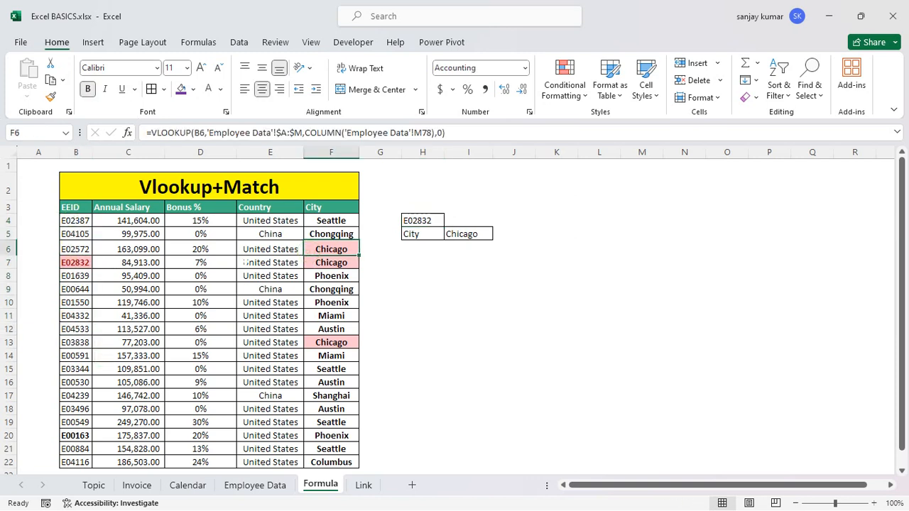
# Set H4 to the EEID from row 12 and check the matching entry in B12.
pyautogui.click(426, 234)
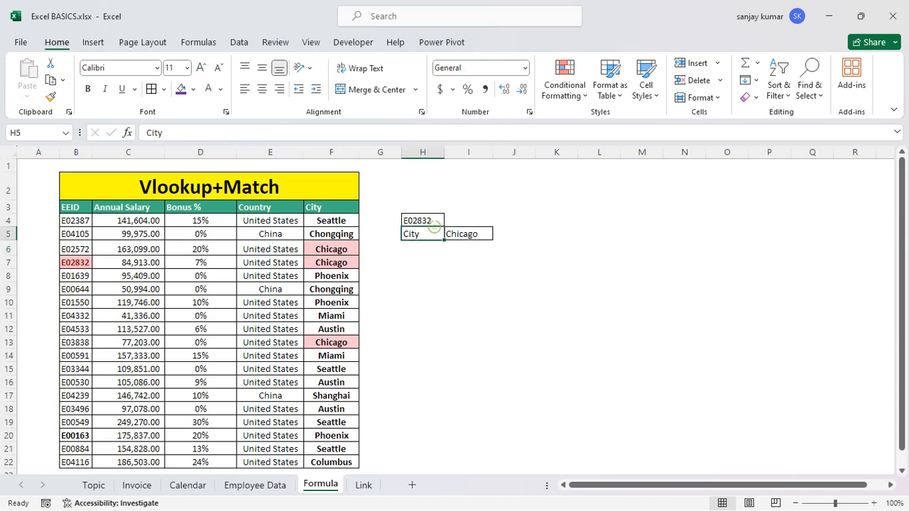
pyautogui.click(429, 222)
pyautogui.click(450, 221)
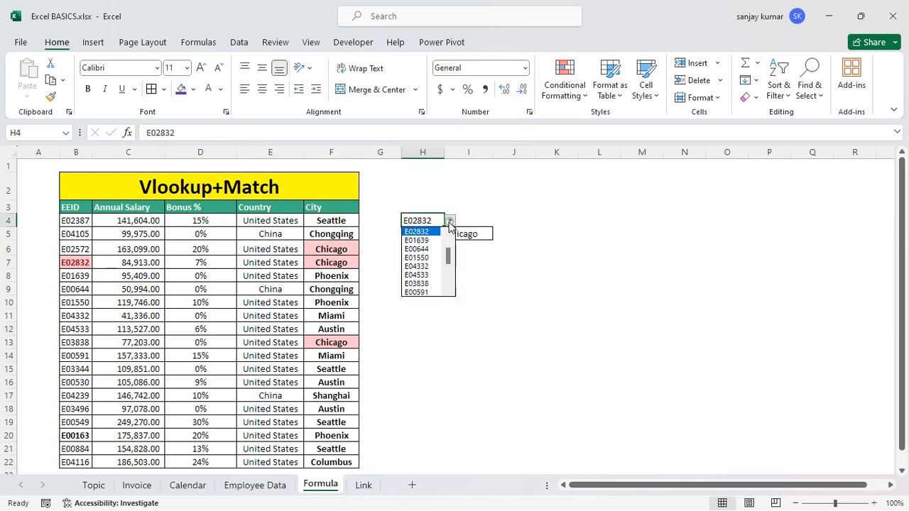
pyautogui.click(427, 275)
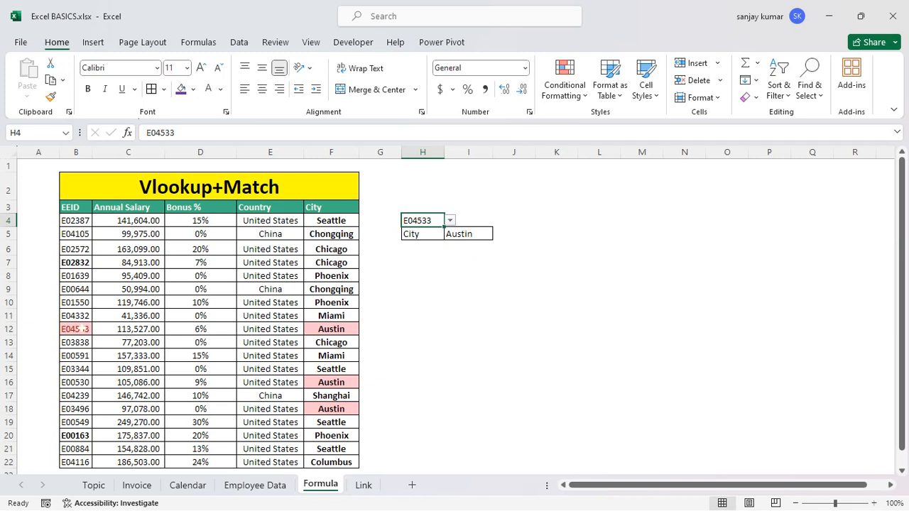
pyautogui.click(83, 329)
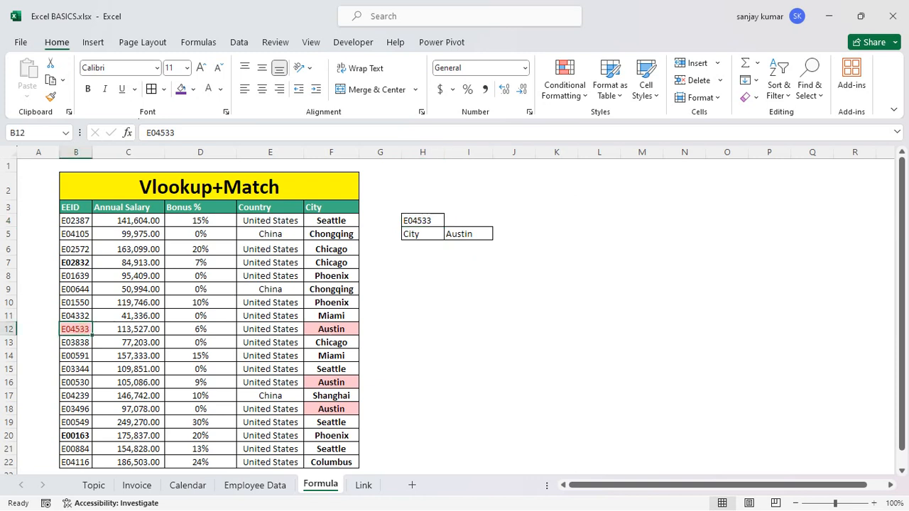
pyautogui.click(469, 243)
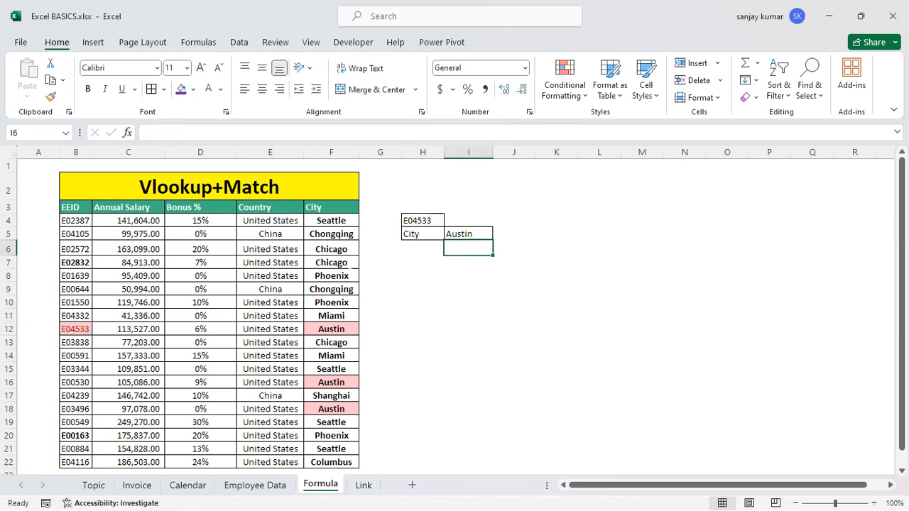